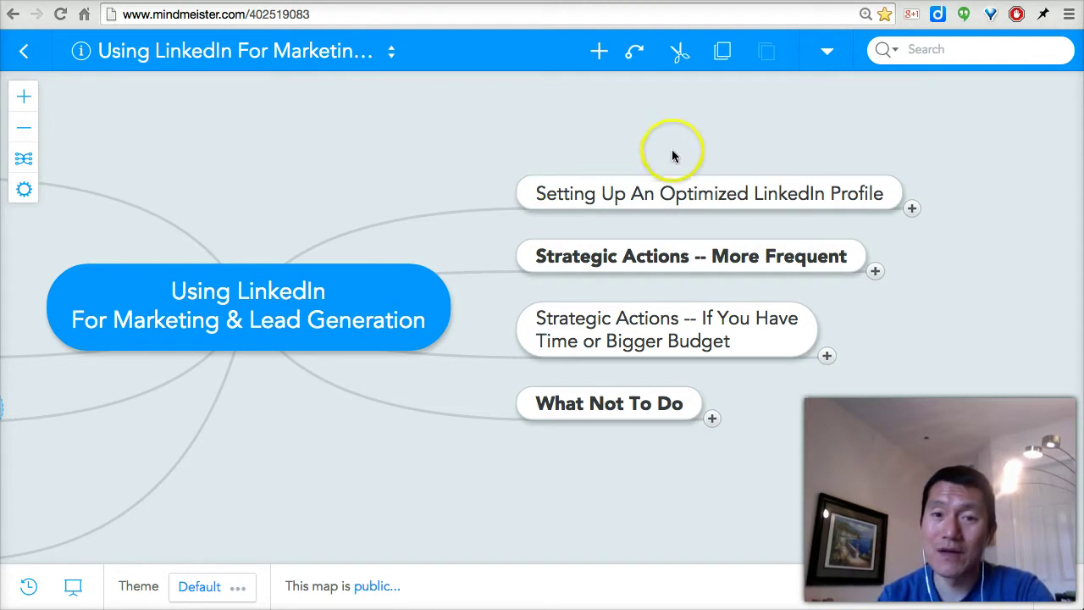
Expand the 'Setting Up An Optimized LinkedIn Profile' branch to reveal its child ideas
left_click(532, 183)
left_click_drag(710, 159, 576, 261)
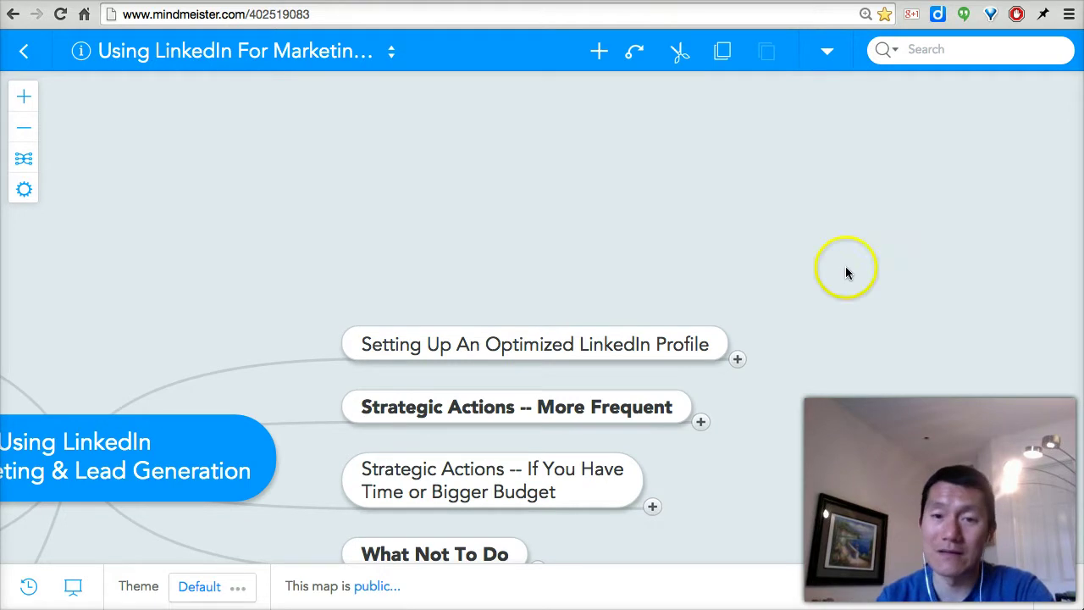
left_click_drag(847, 271, 707, 167)
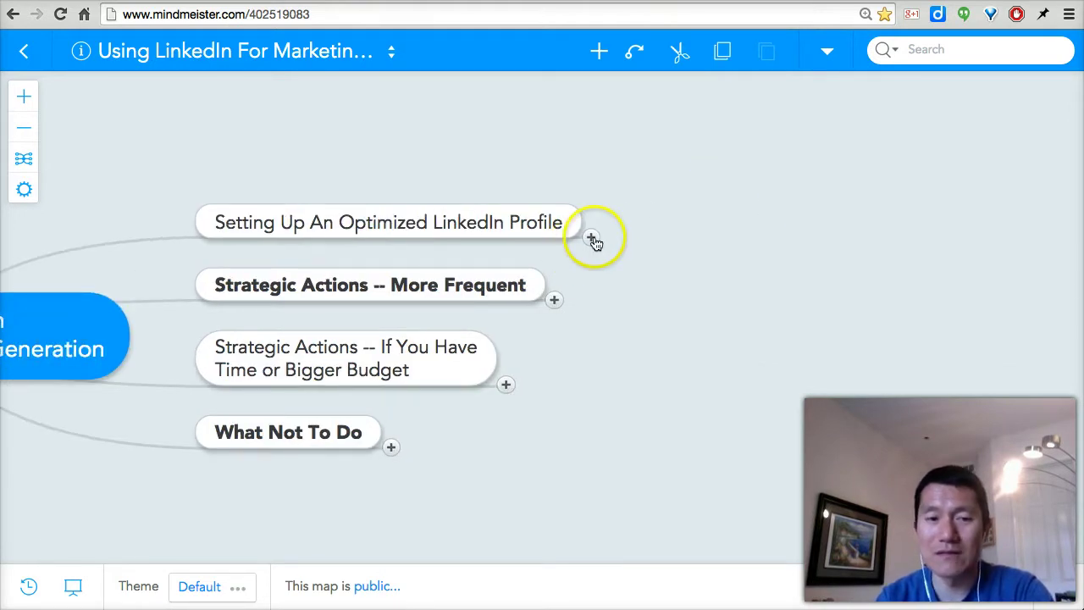
left_click(592, 238)
left_click_drag(1016, 208, 785, 299)
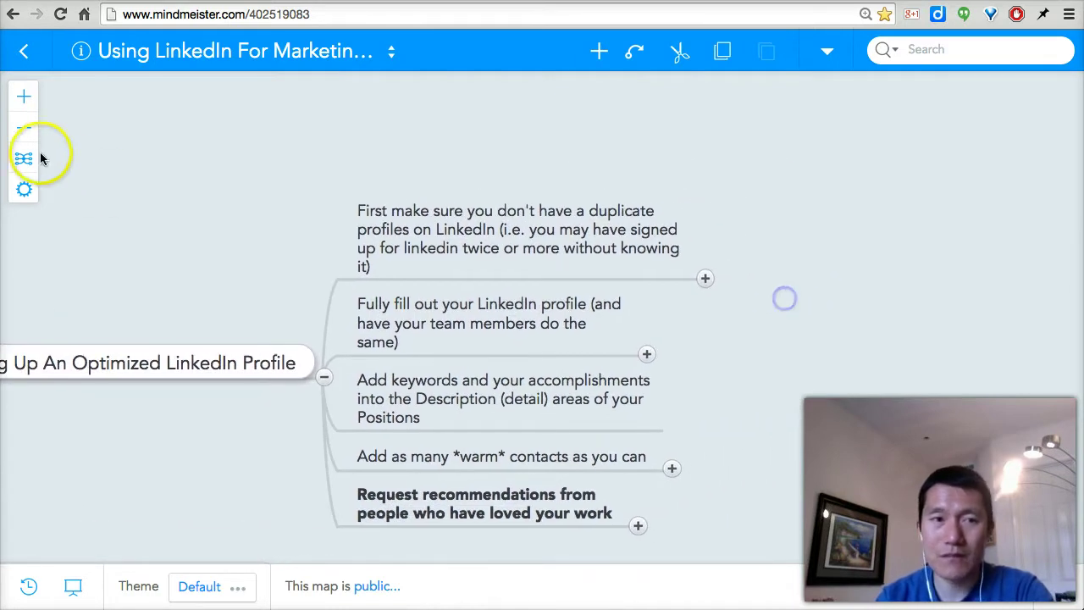
Zoom in and expand the duplicate-profile idea to show its four checking steps
left_click(26, 98)
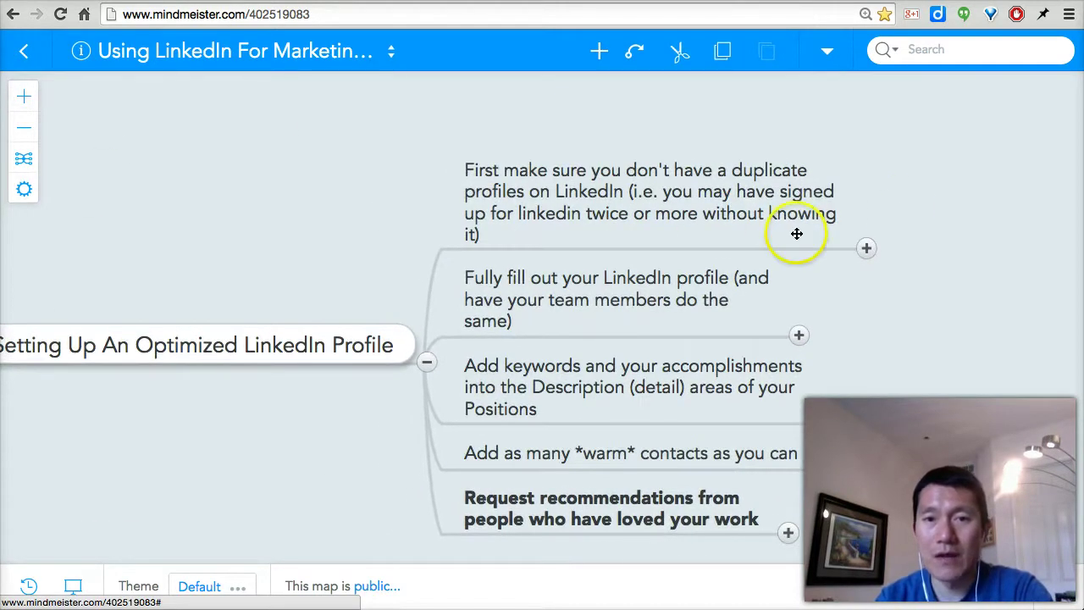
left_click_drag(928, 203, 787, 218)
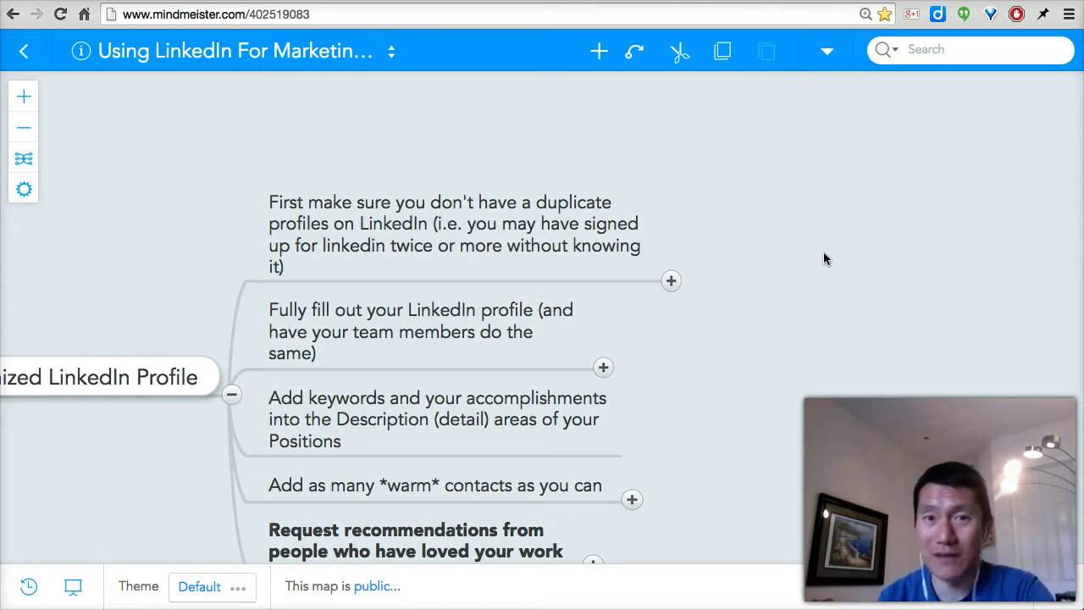
left_click(671, 282)
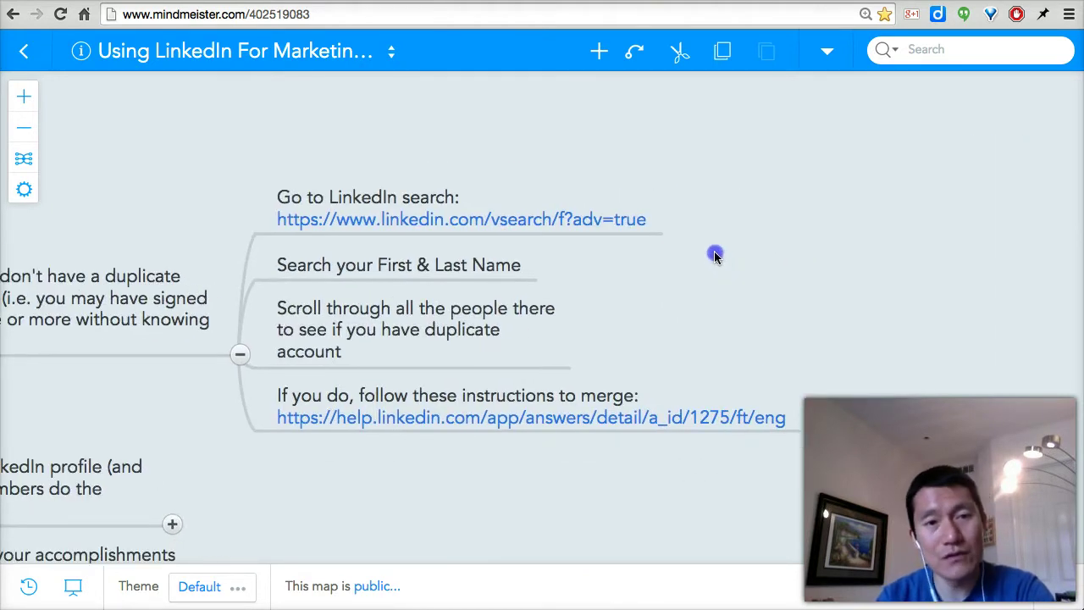
Open LinkedIn's Advanced People Search from the map and enter the user's first and last name
left_click(526, 219)
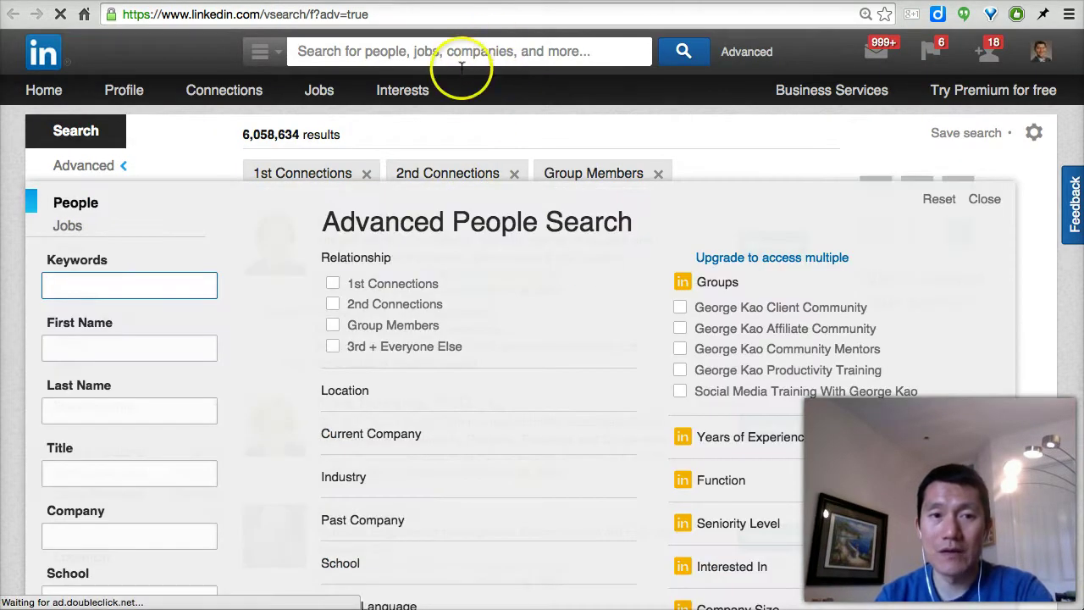
left_click(111, 348)
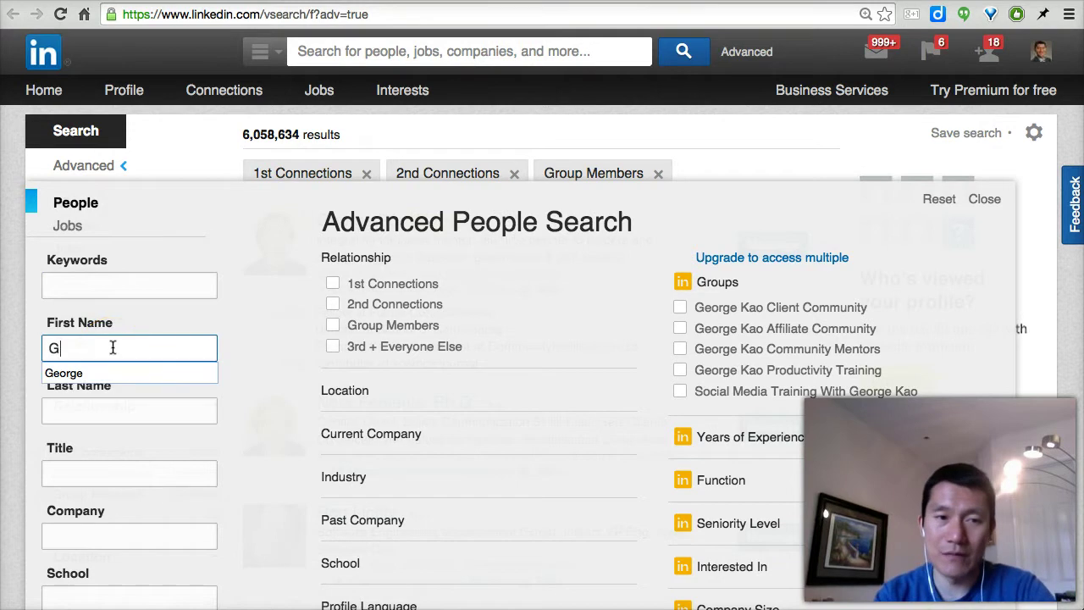
key("Tab")
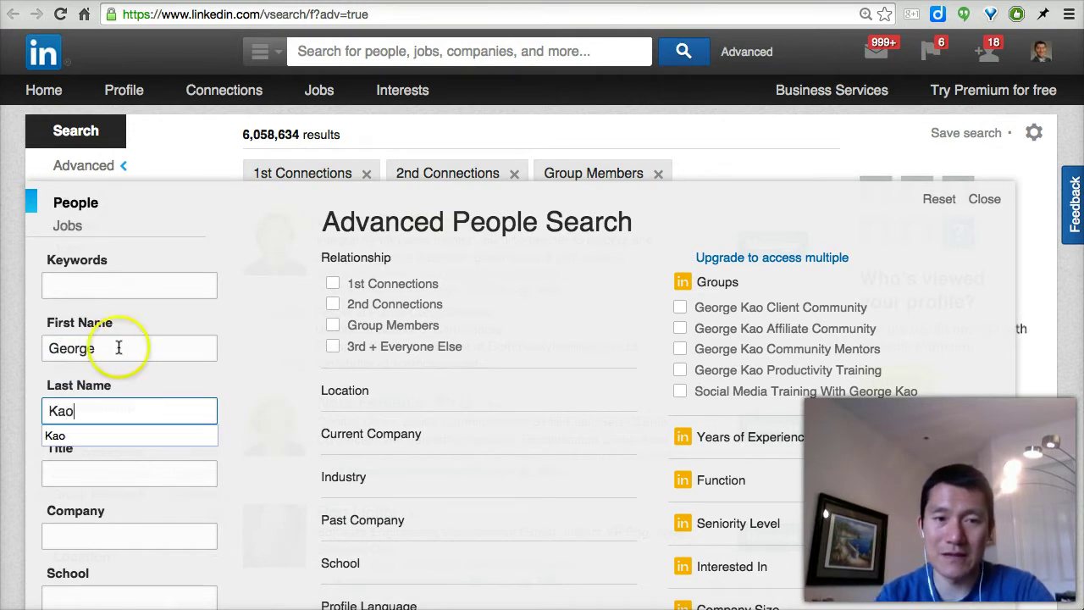
Run the advanced people search, which returns 32 results
left_click(258, 336)
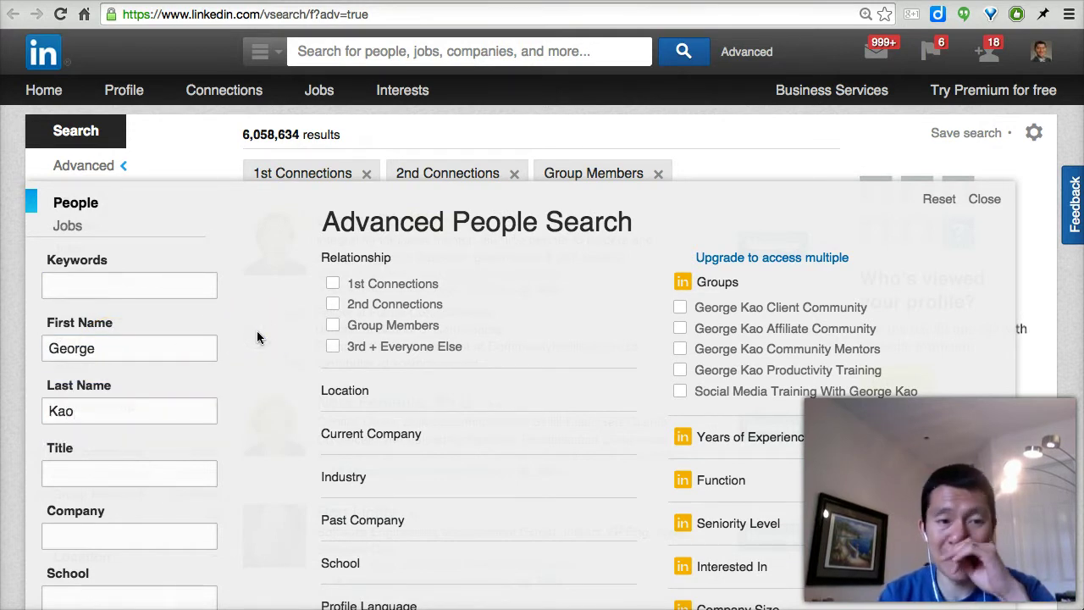
scroll(257, 337, "down", 5)
left_click(73, 332)
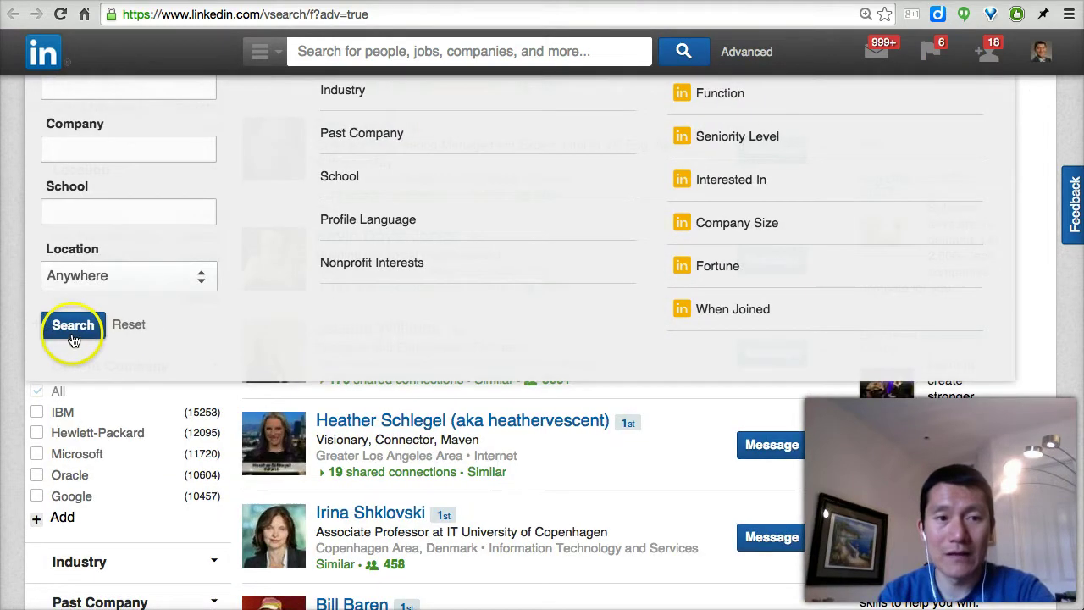
left_click(70, 332)
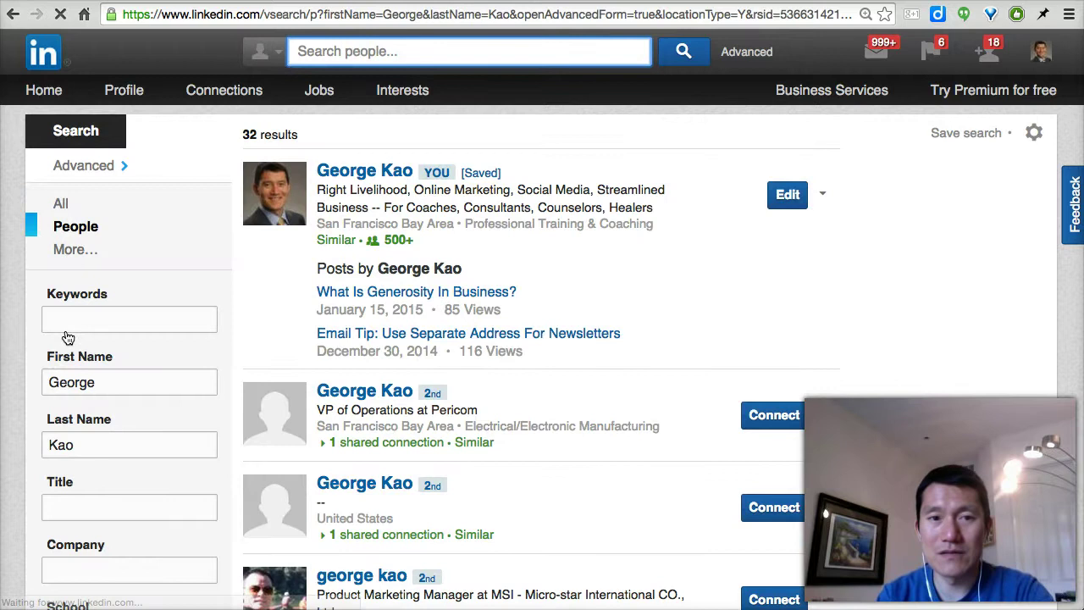
Check the same-name results and reveal the United States profile's shared connection, GreenCitizen's President/CEO
left_click(471, 161)
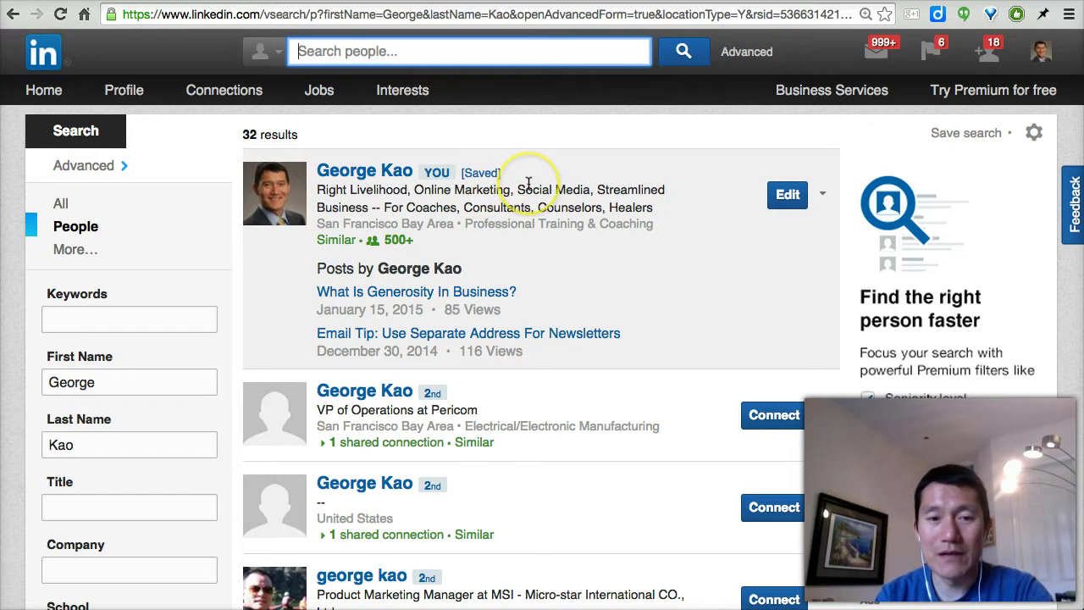
scroll(529, 180, "down", 1)
scroll(529, 182, "down", 4)
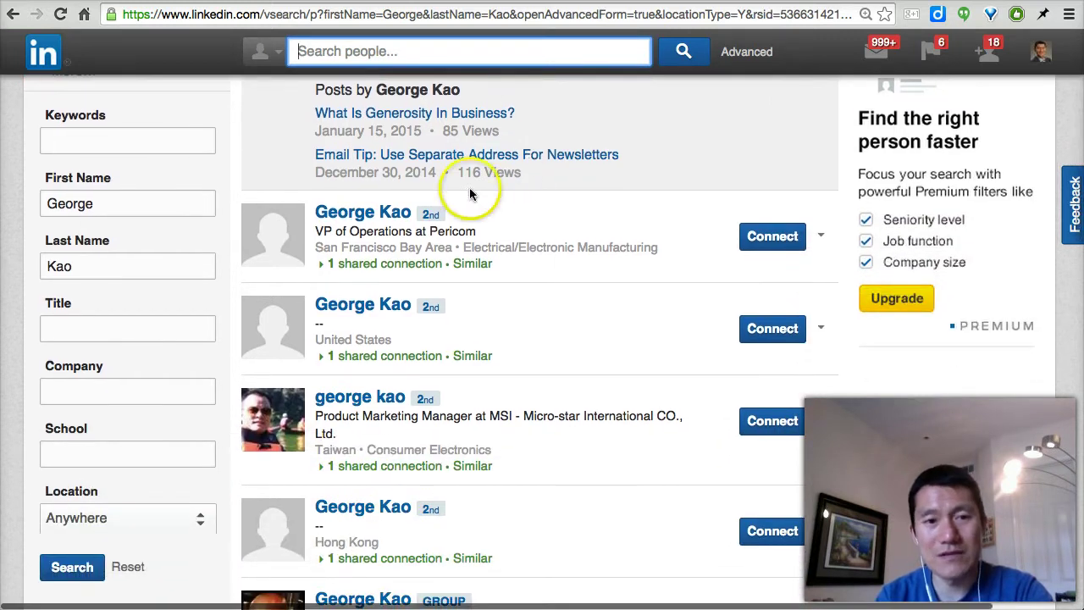
scroll(572, 200, "up", 5)
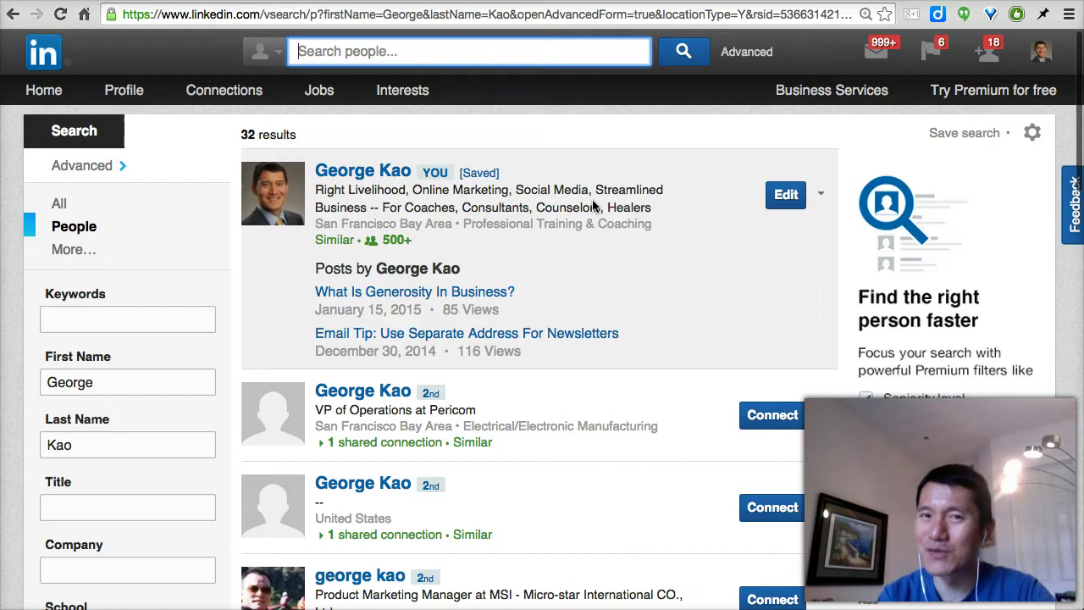
scroll(593, 205, "down", 3)
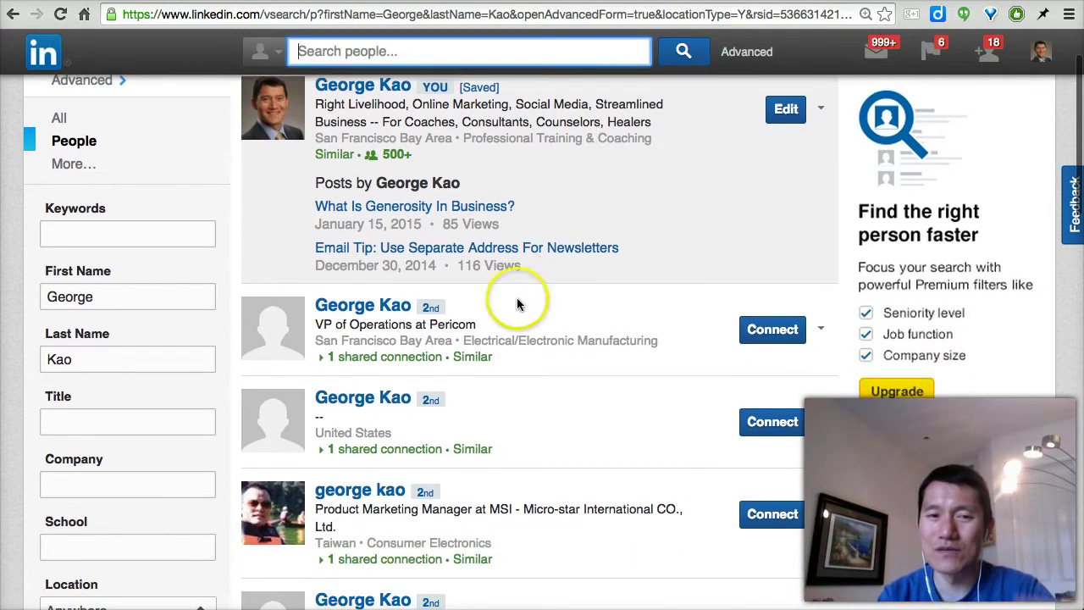
scroll(508, 326, "down", 2)
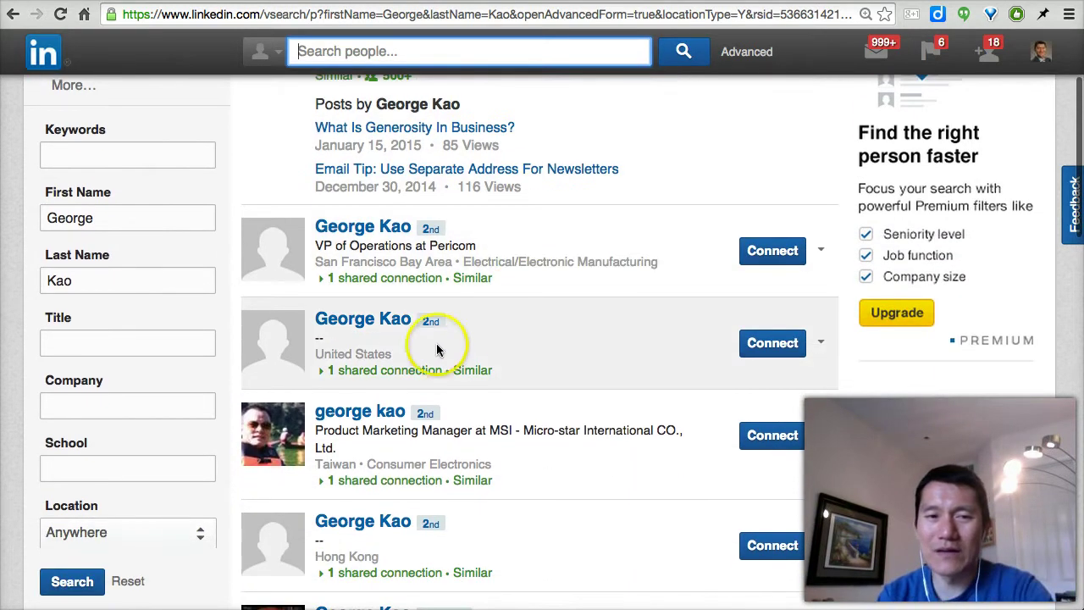
left_click(378, 371)
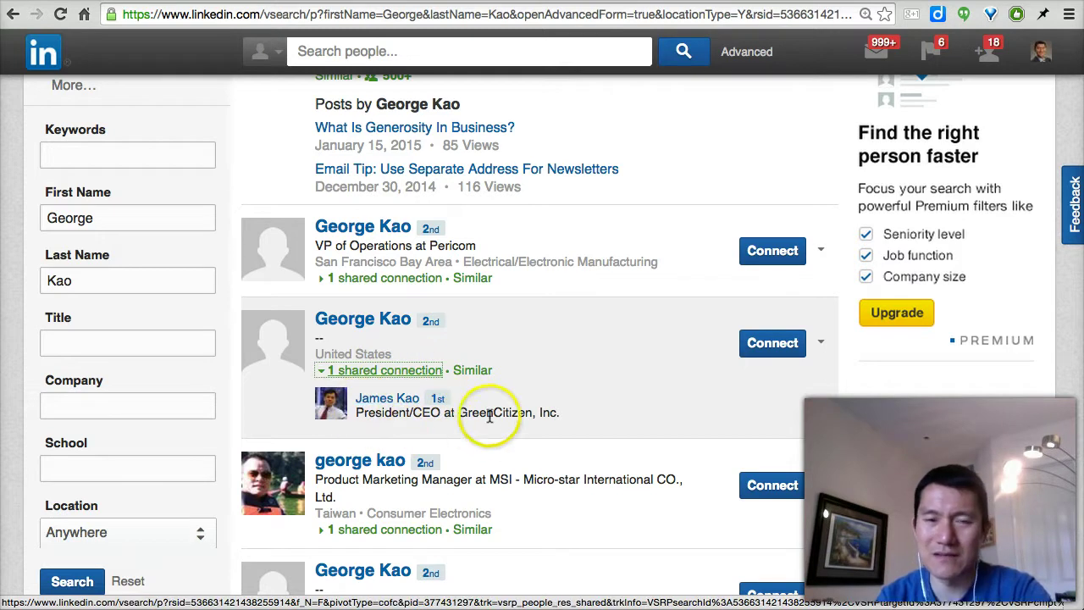
left_click(362, 322)
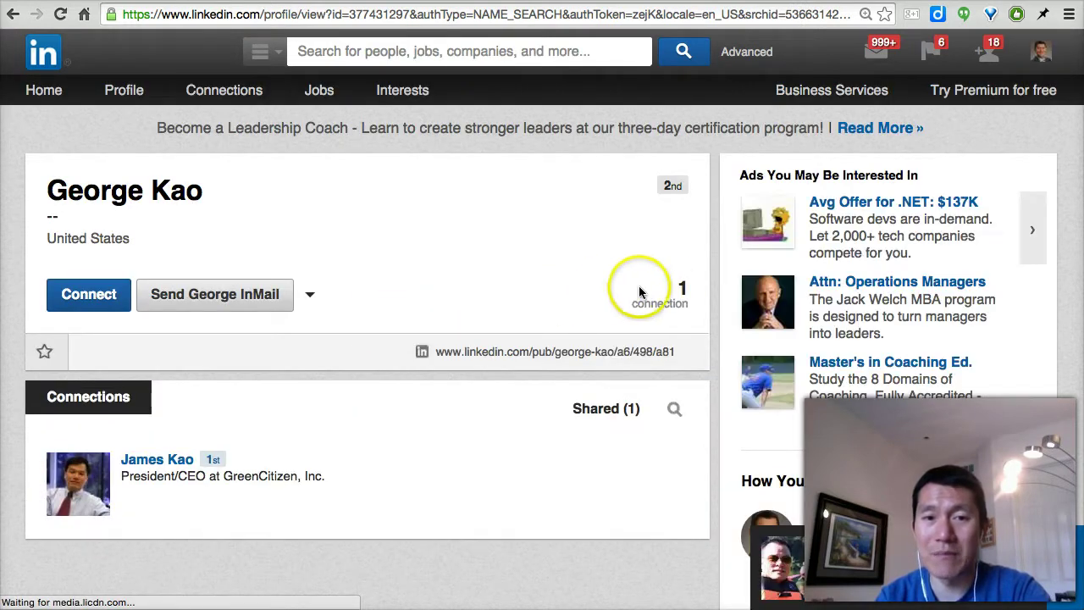
scroll(714, 280, "down", 5)
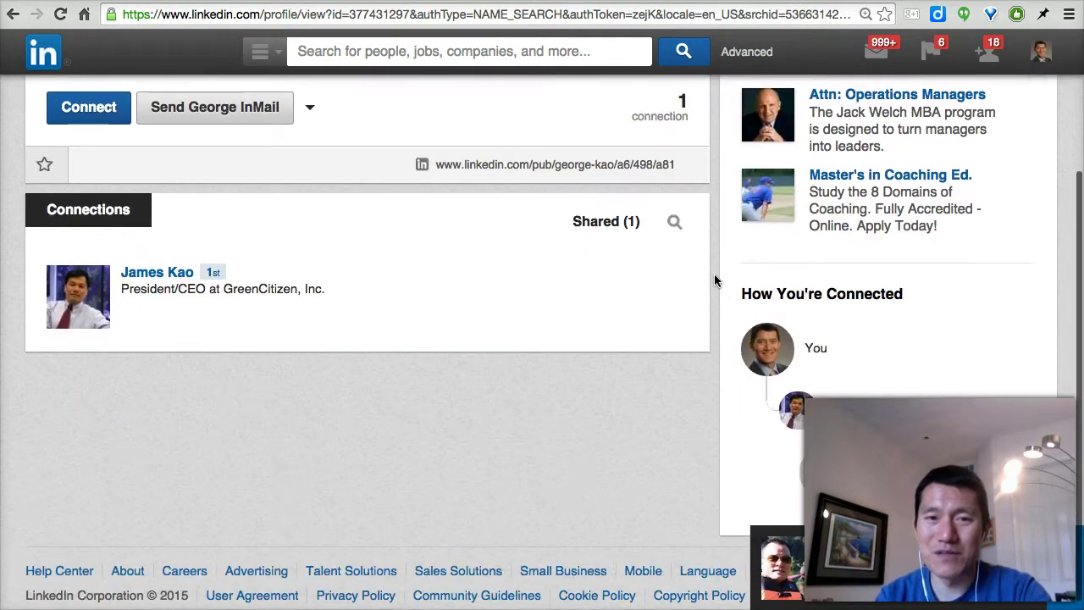
scroll(714, 280, "up", 5)
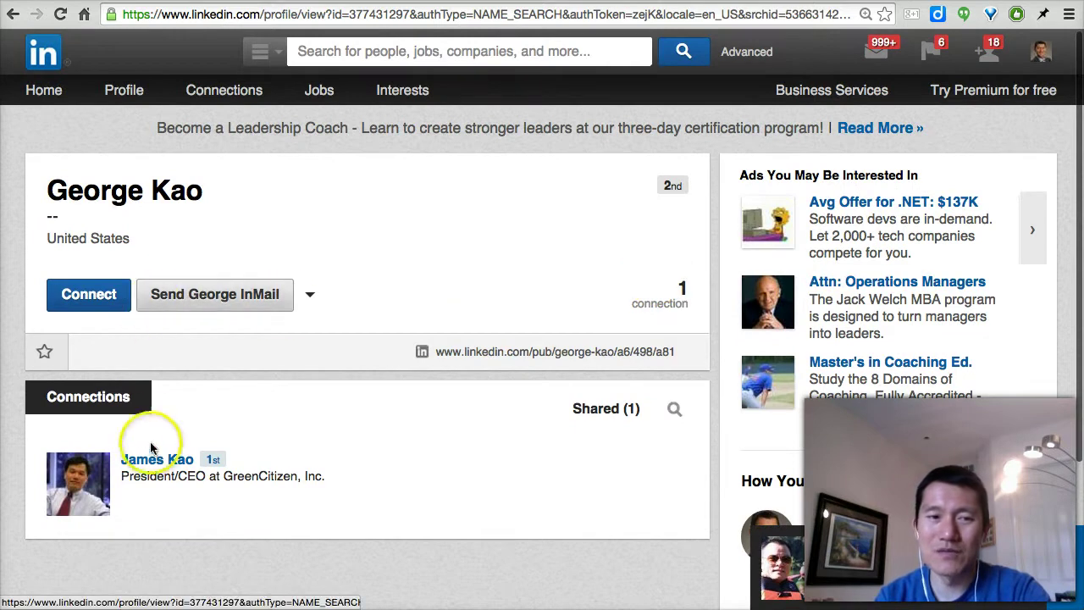
left_click(12, 15)
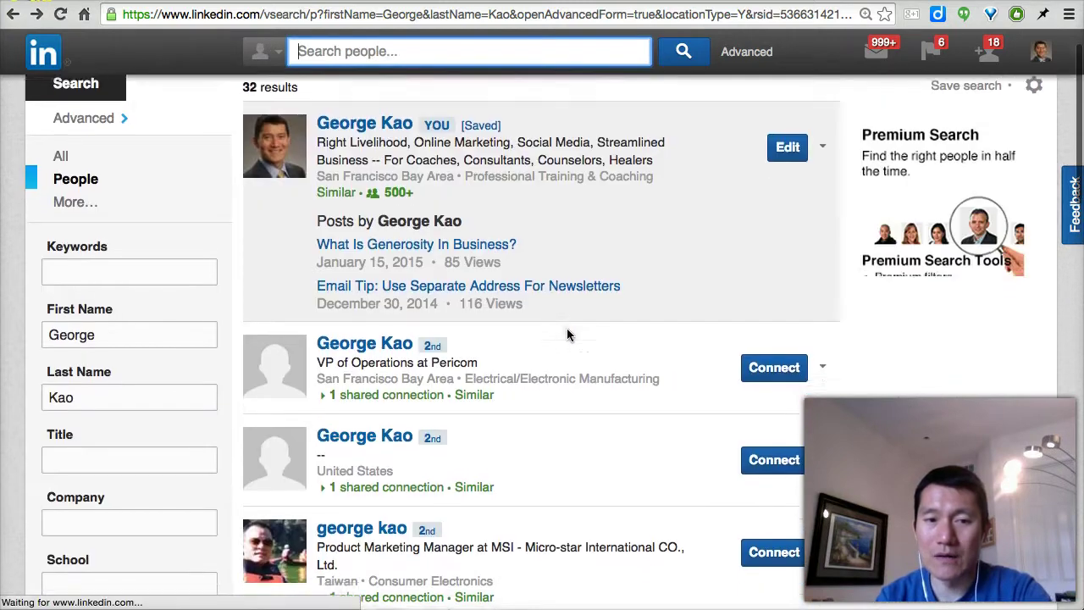
Scroll to the end of the first results page and go to the next page
scroll(615, 375, "down", 5)
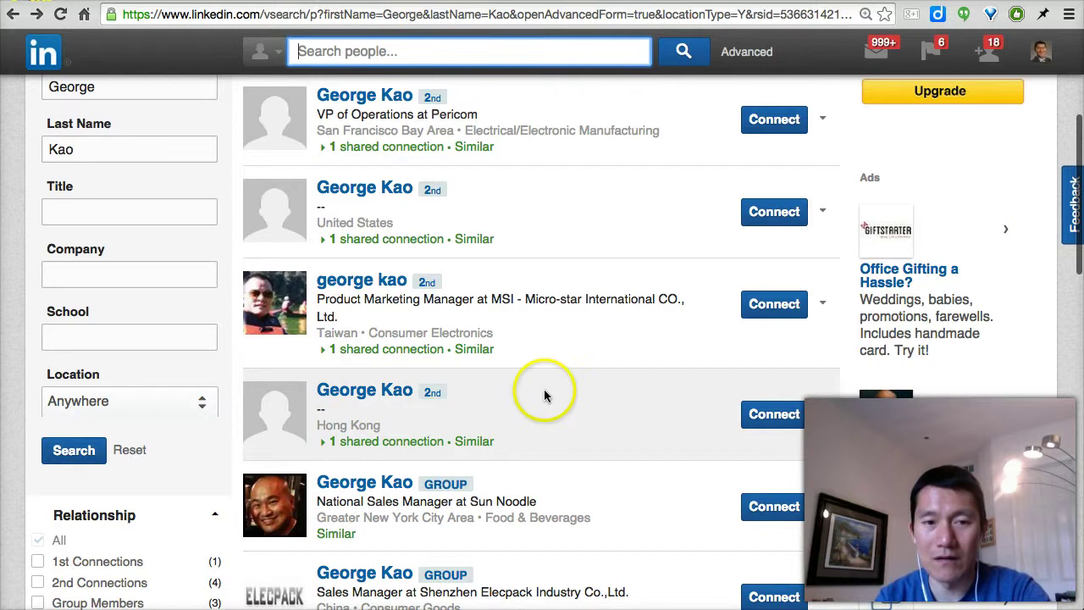
scroll(544, 394, "down", 2)
scroll(609, 378, "down", 5)
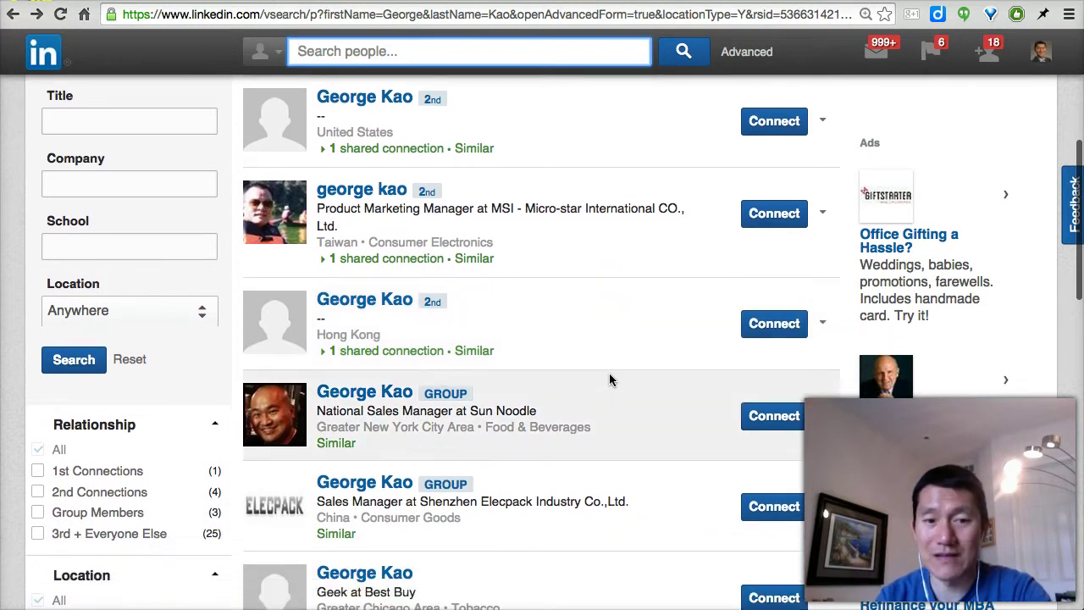
scroll(609, 378, "down", 2)
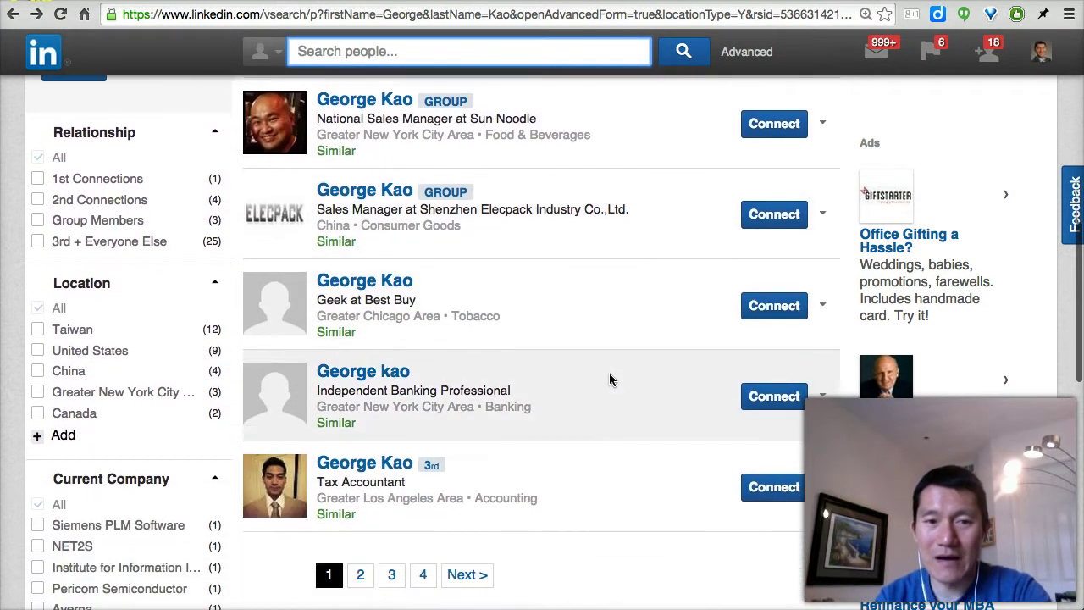
scroll(485, 387, "down", 3)
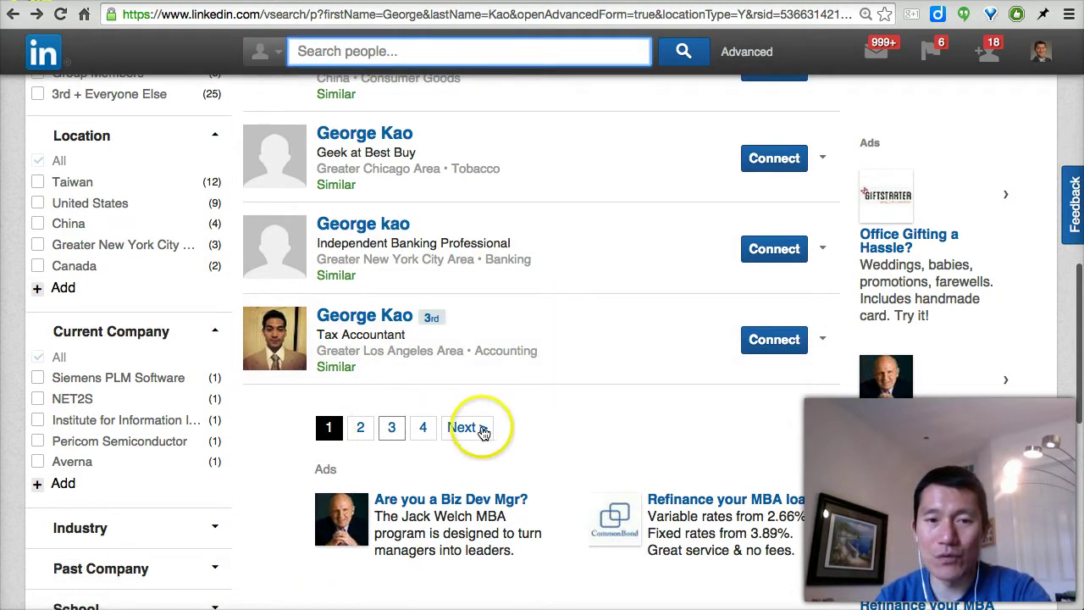
left_click(467, 427)
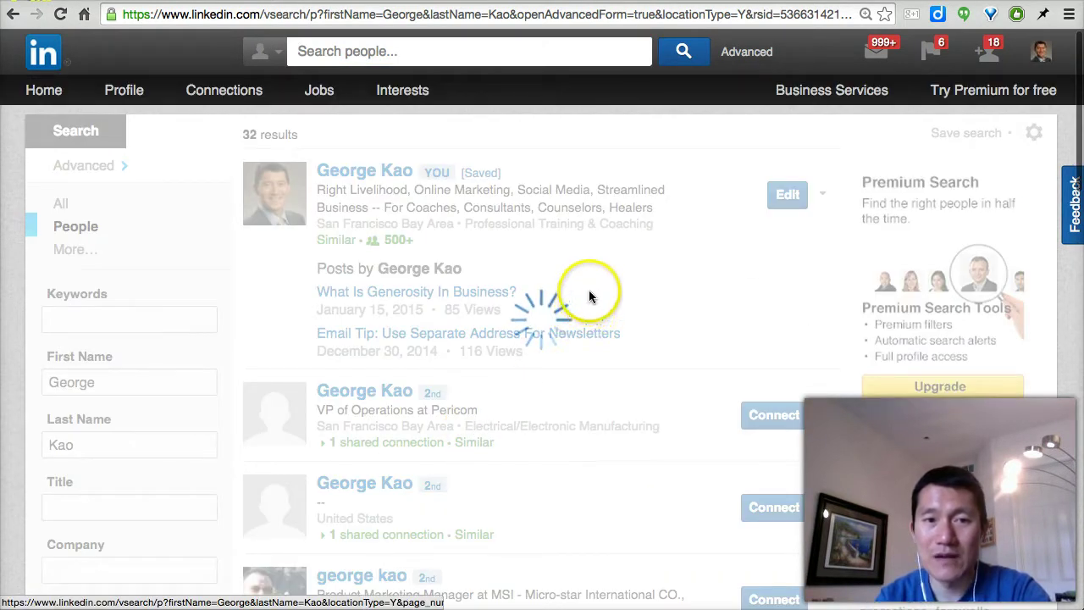
Review the second page of same-name results, highlighting one result's location
scroll(592, 276, "down", 3)
scroll(592, 276, "down", 3)
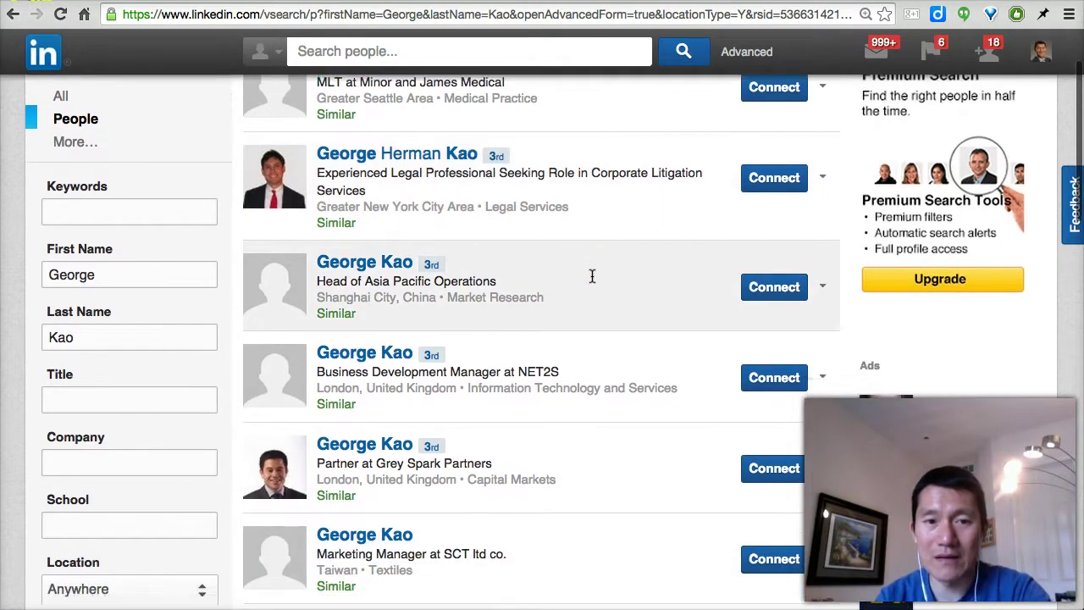
scroll(542, 226, "up", 3)
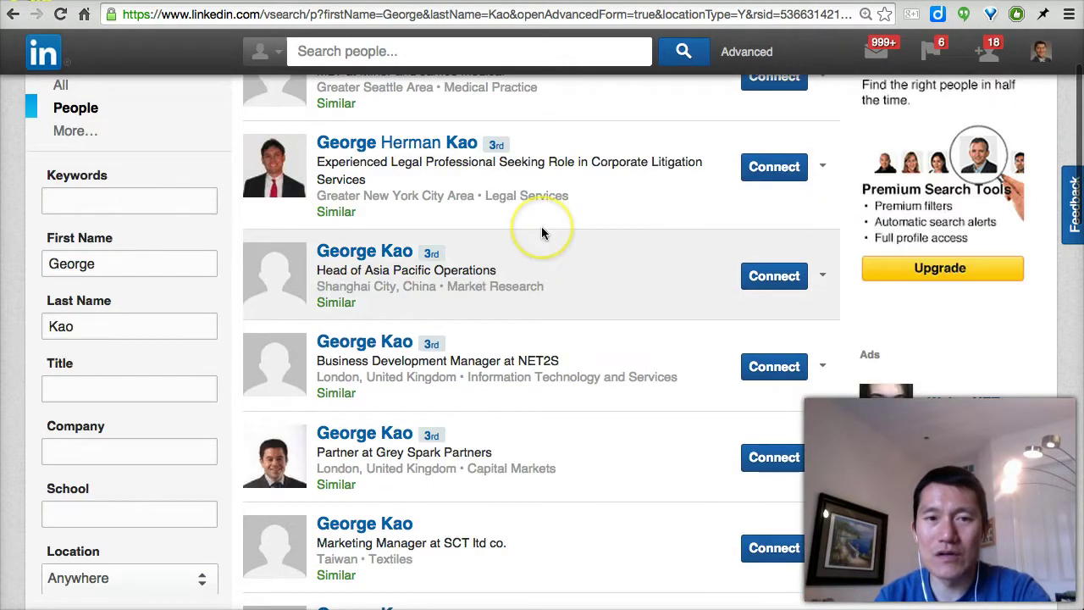
scroll(398, 274, "up", 1)
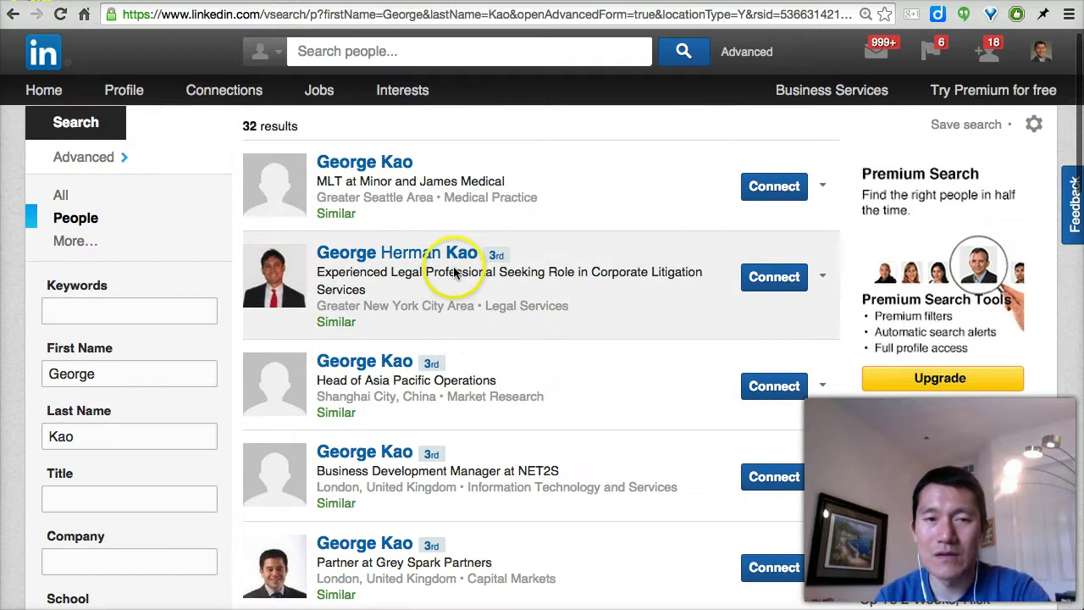
scroll(453, 266, "down", 2)
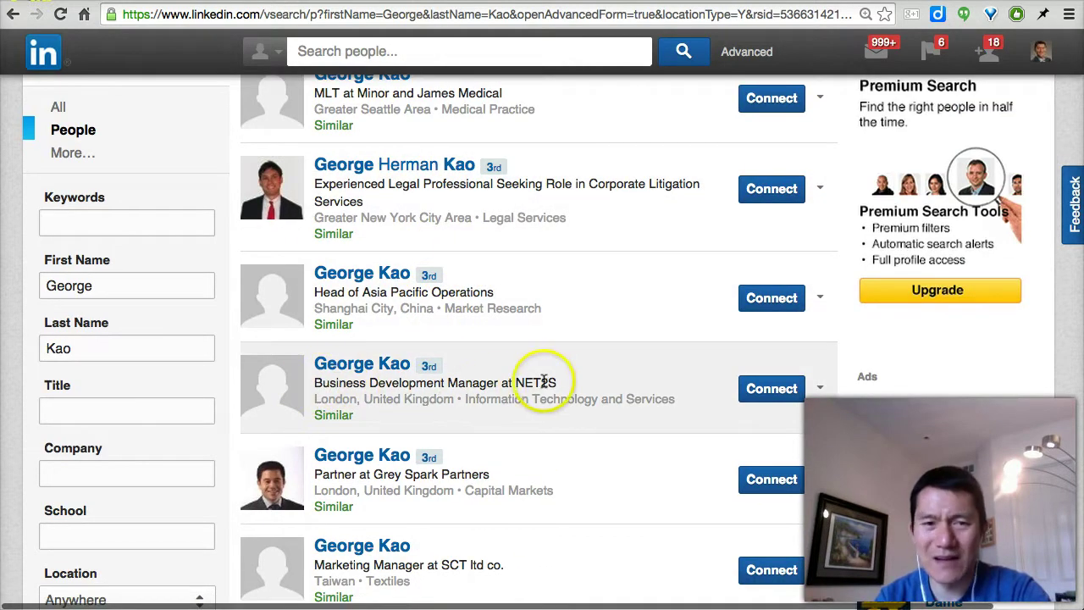
left_click_drag(313, 403, 649, 403)
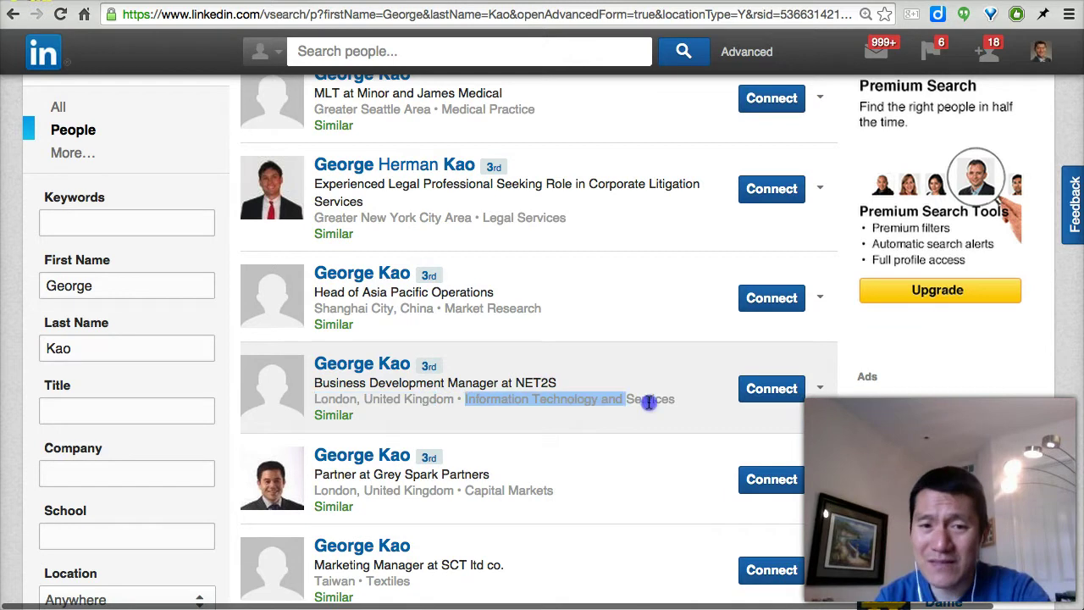
left_click(600, 440)
Open the Taiwan same-name profile, showing 3 connections and one textile industry group
scroll(593, 438, "down", 1)
left_click(586, 463)
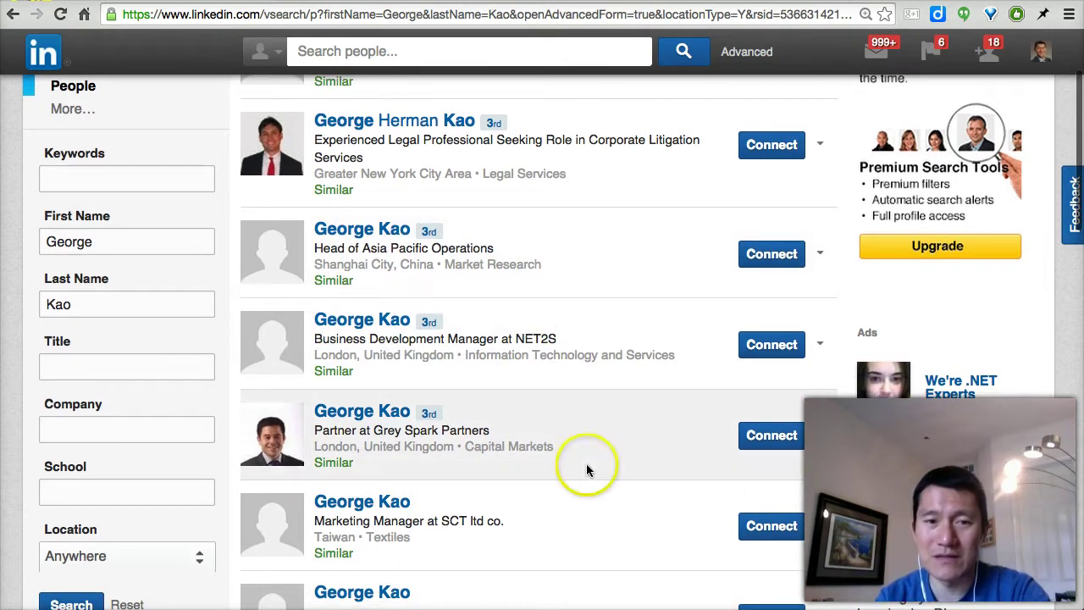
scroll(586, 463, "down", 2)
scroll(586, 463, "down", 5)
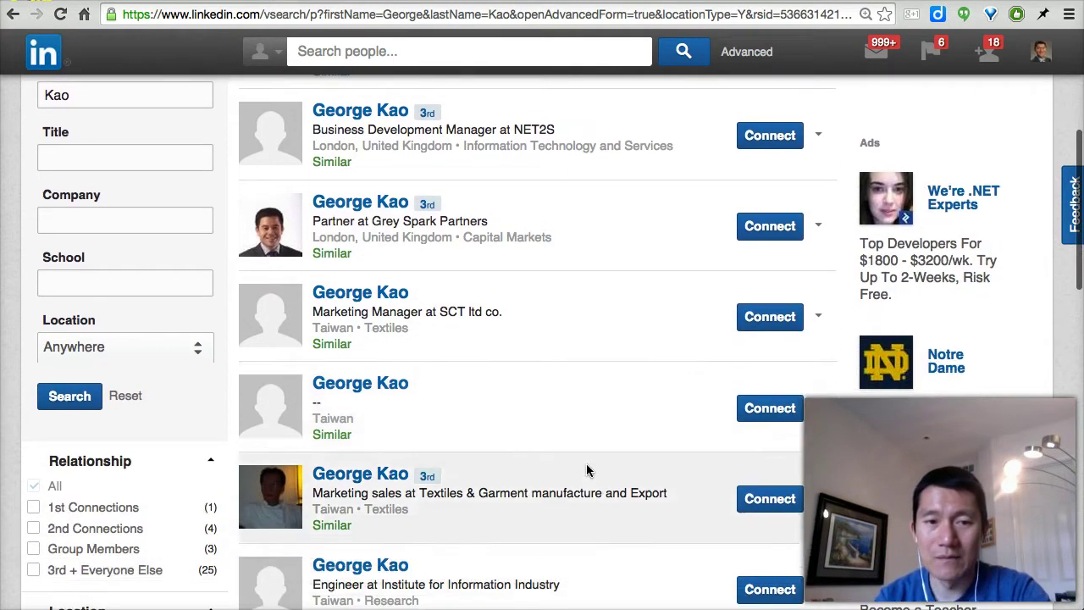
left_click(389, 405)
scroll(390, 410, "down", 2)
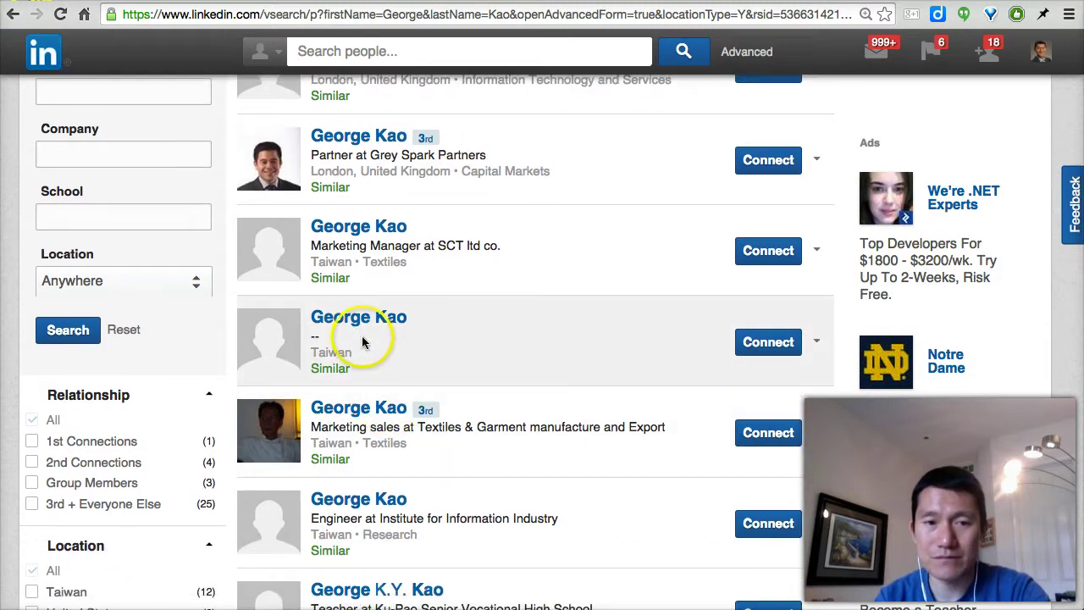
double_click(339, 354)
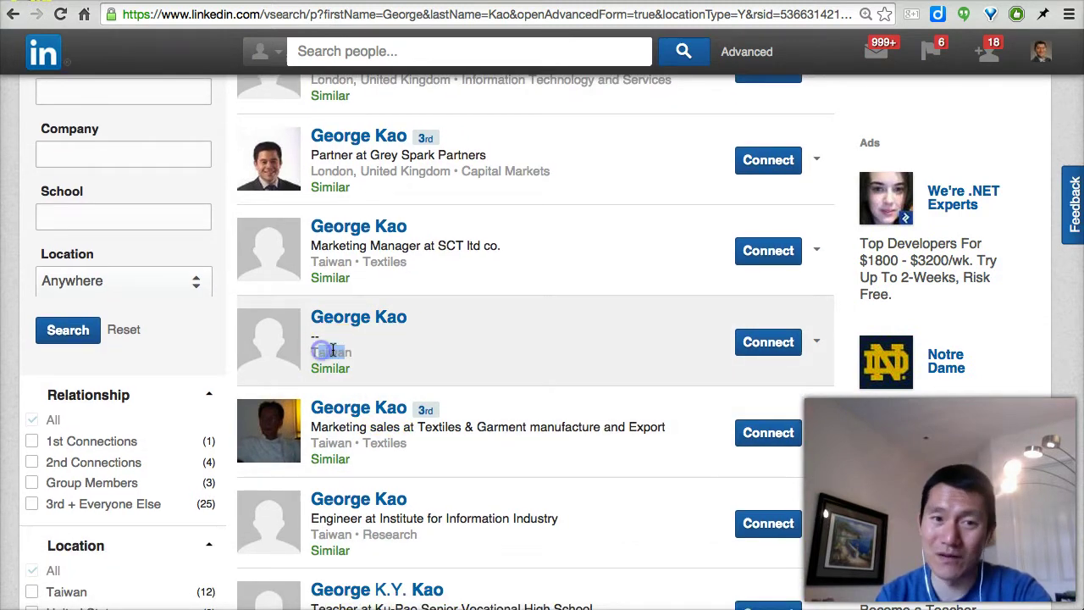
left_click(327, 355)
left_click(354, 327)
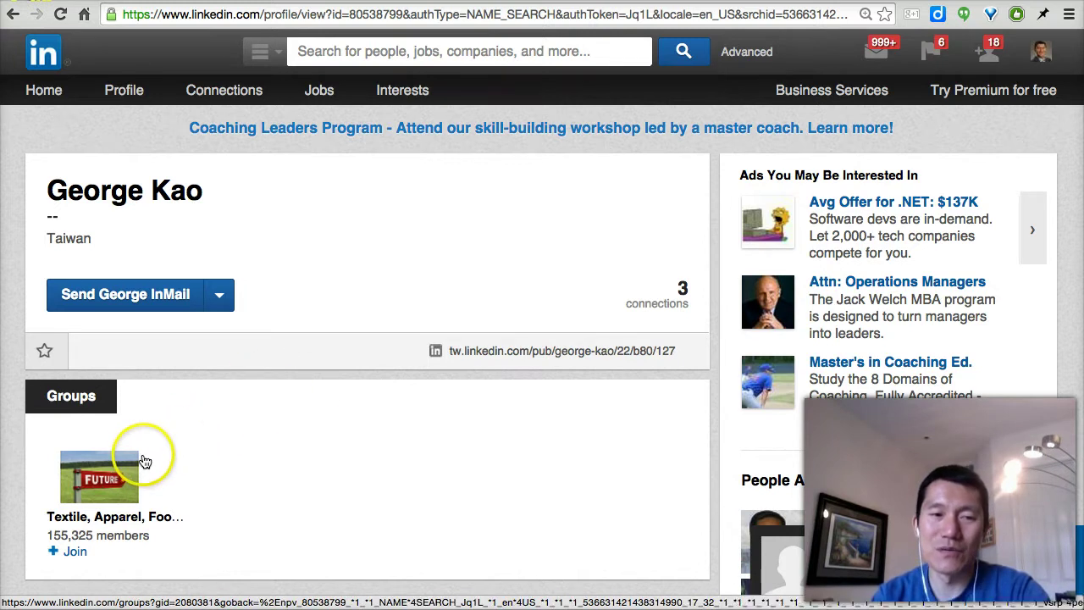
left_click(12, 15)
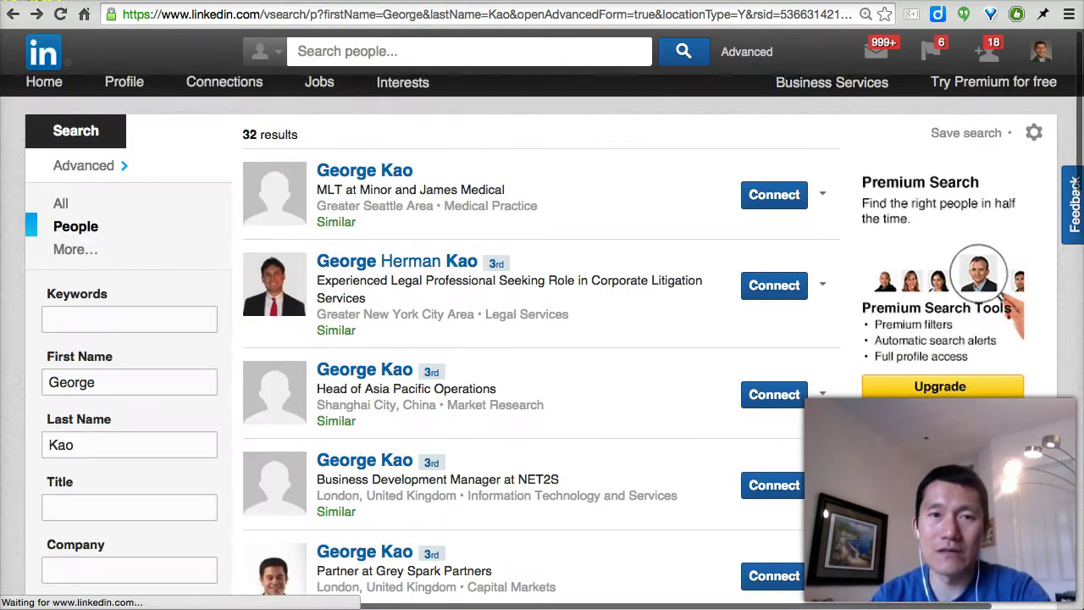
Return to the mind map and scroll to the duplicate-profile branch's help.linkedin.com merge link
key("ctrl+Tab")
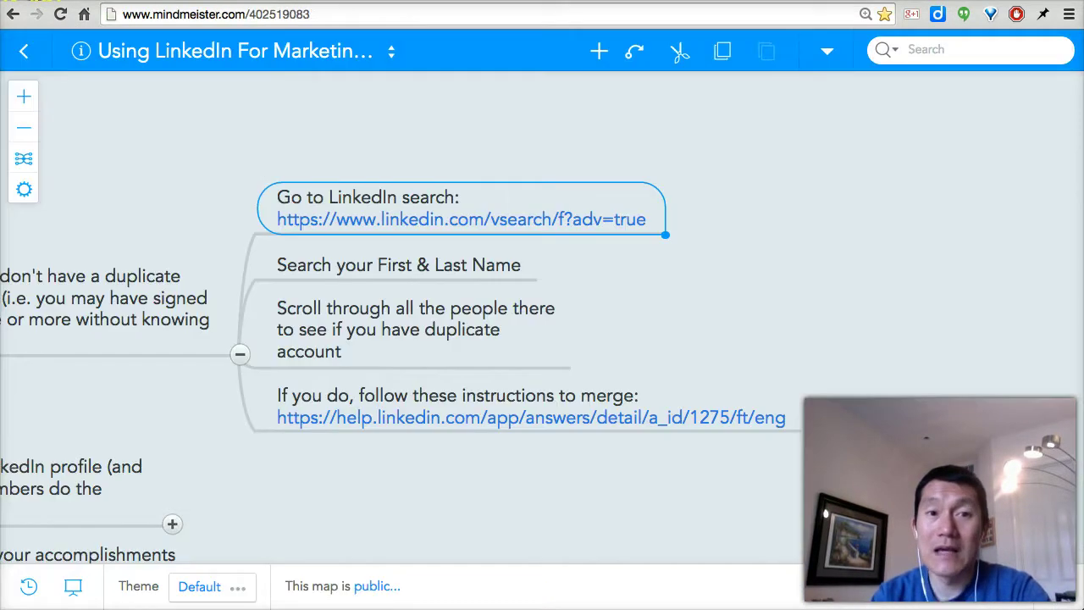
scroll(729, 296, "down", 2)
scroll(737, 290, "down", 2)
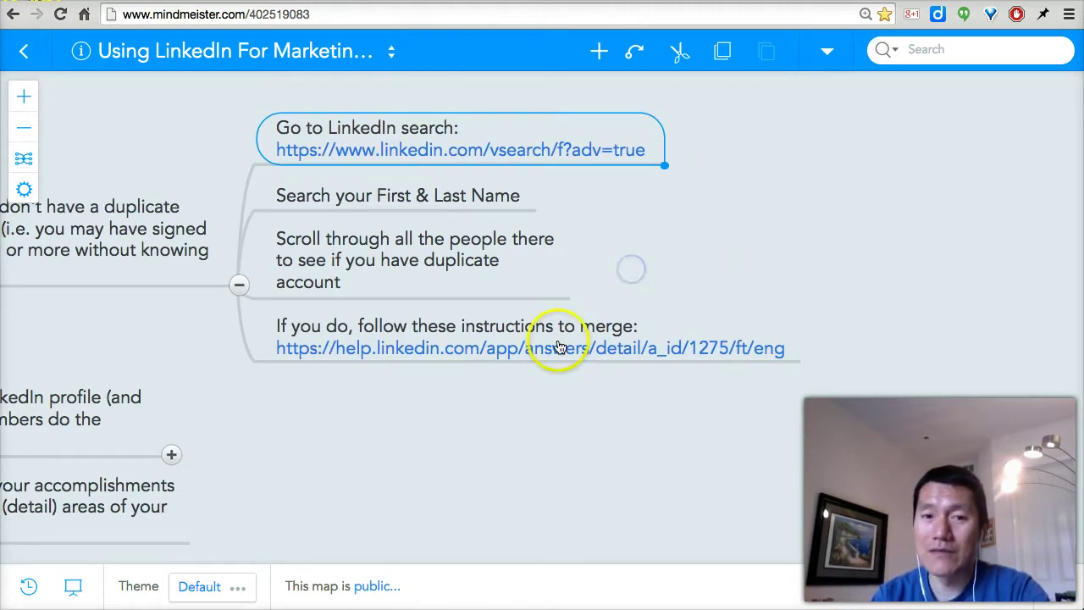
scroll(624, 220, "down", 2)
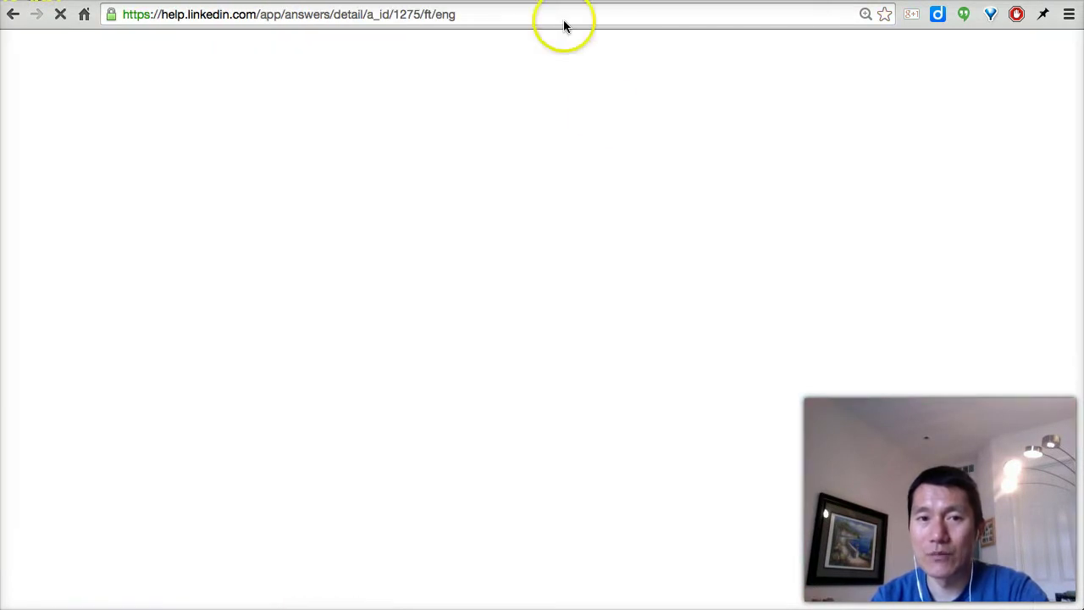
Read the Duplicate Accounts help answer, then pan the mind map toward the LinkedIn Profile branch
scroll(543, 365, "down", 5)
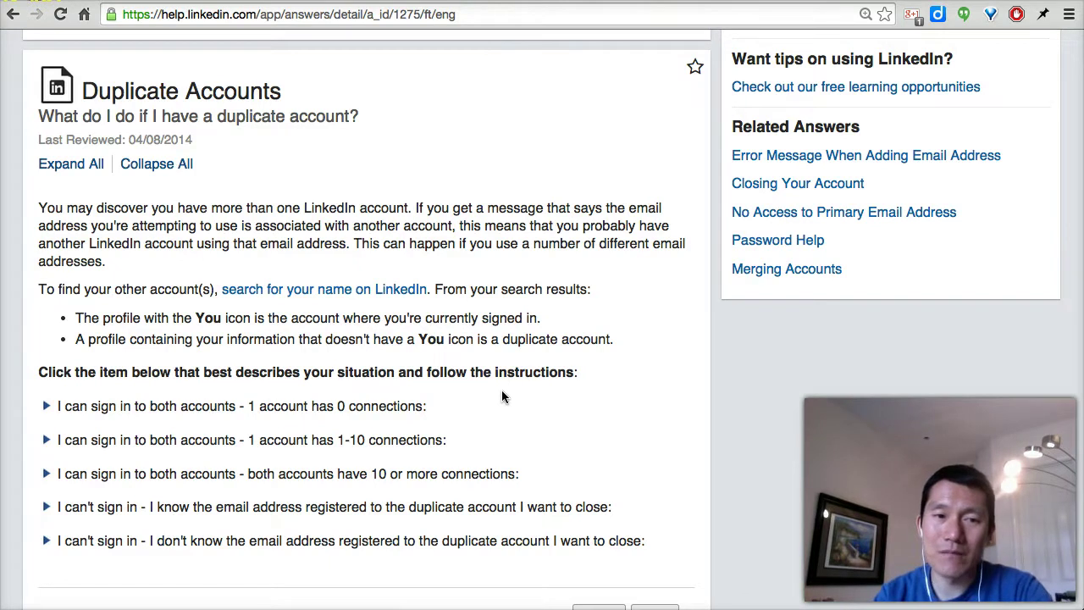
left_click(581, 430)
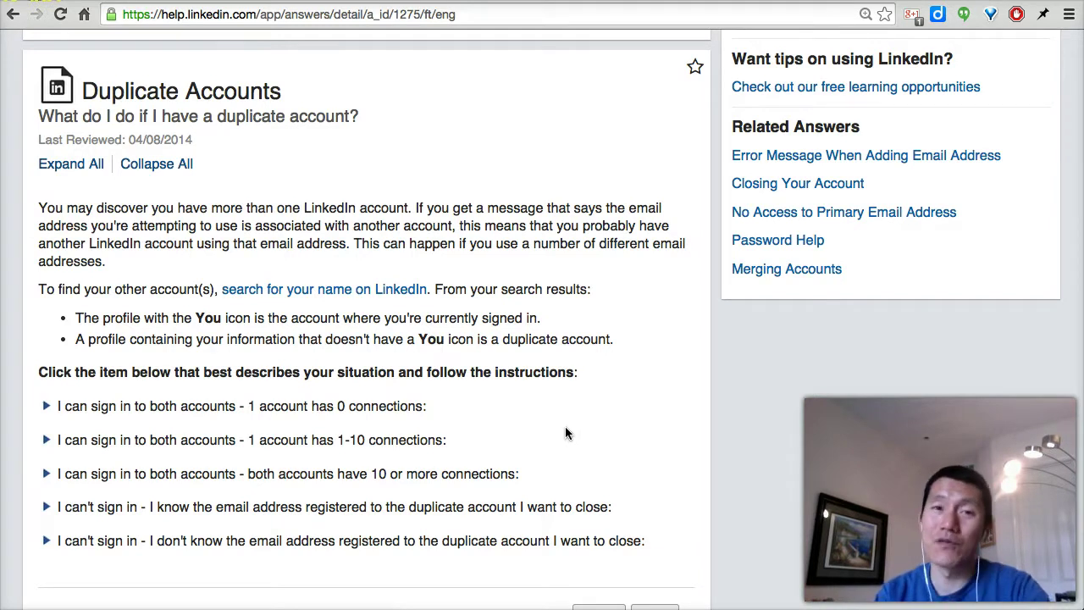
key("ctrl+Tab")
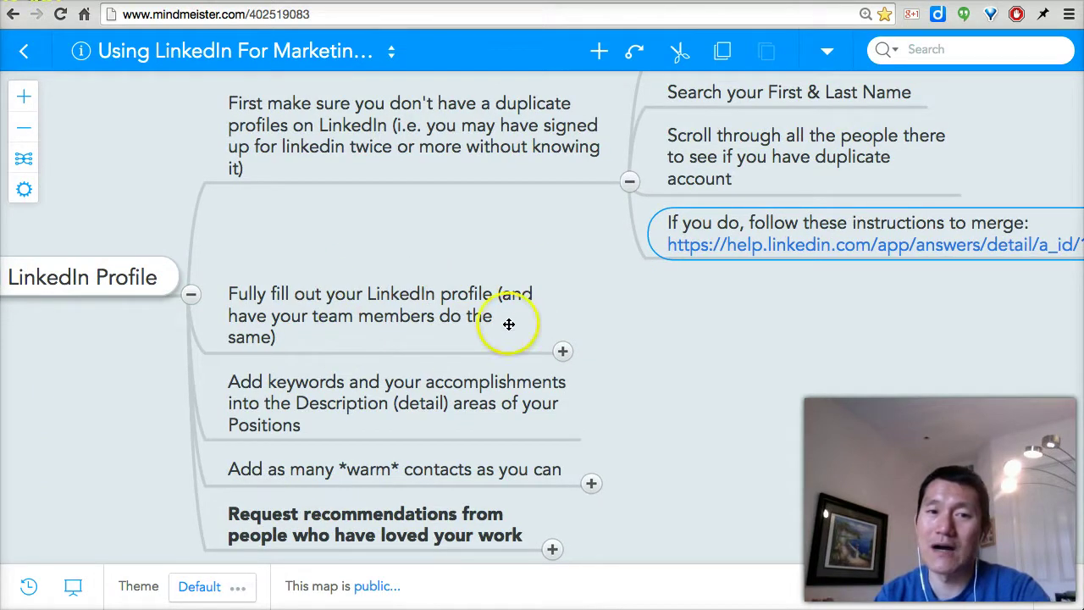
left_click_drag(668, 310, 697, 252)
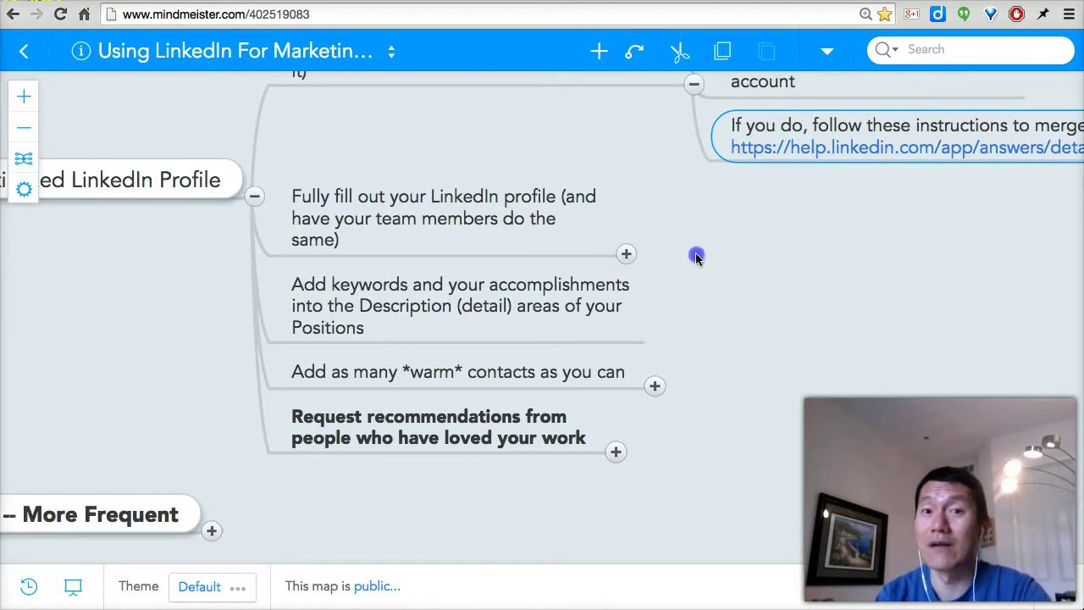